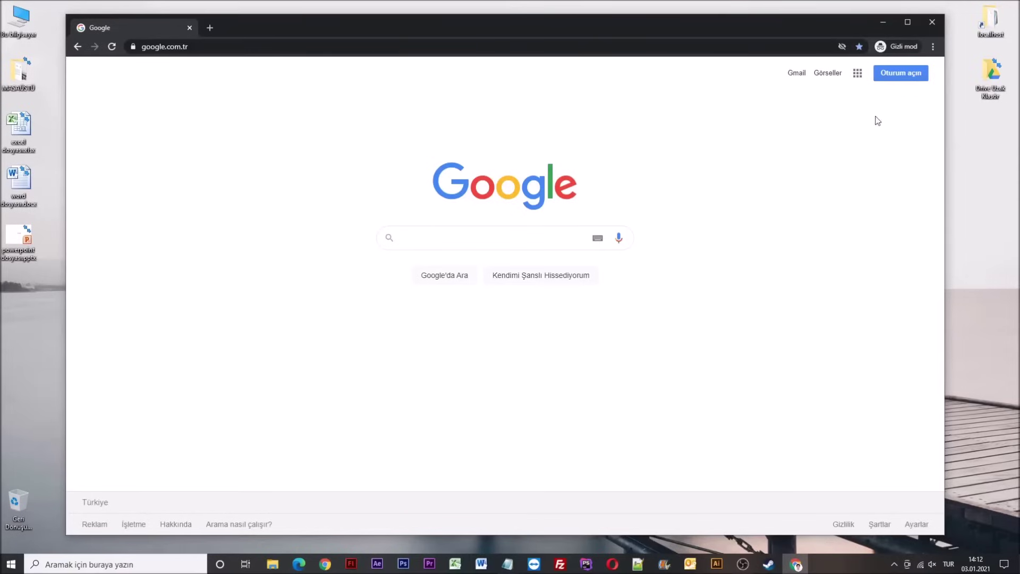
# Sign in to the Google account and open Drive from the Google apps grid.
pyautogui.click(901, 76)
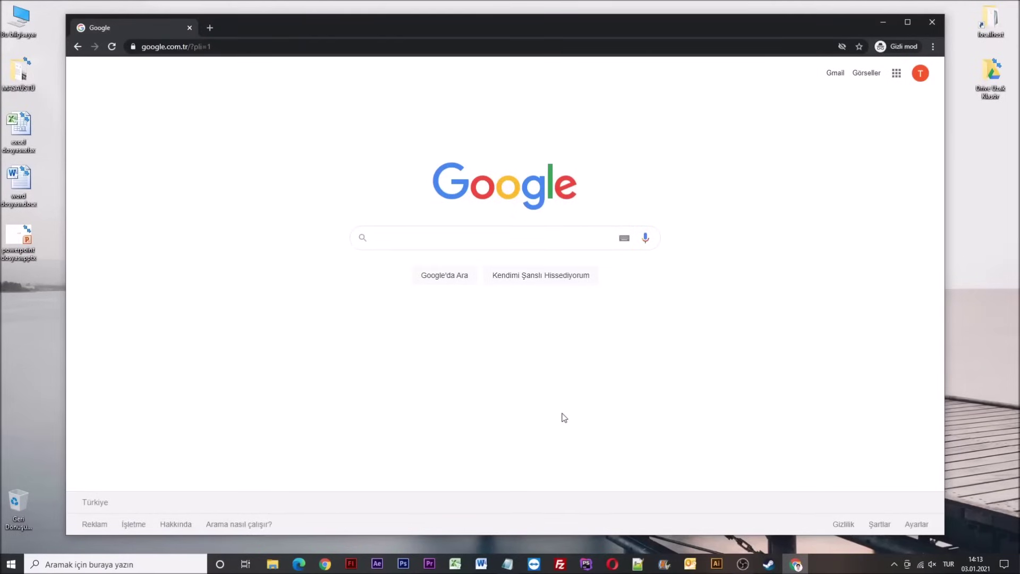
pyautogui.click(898, 74)
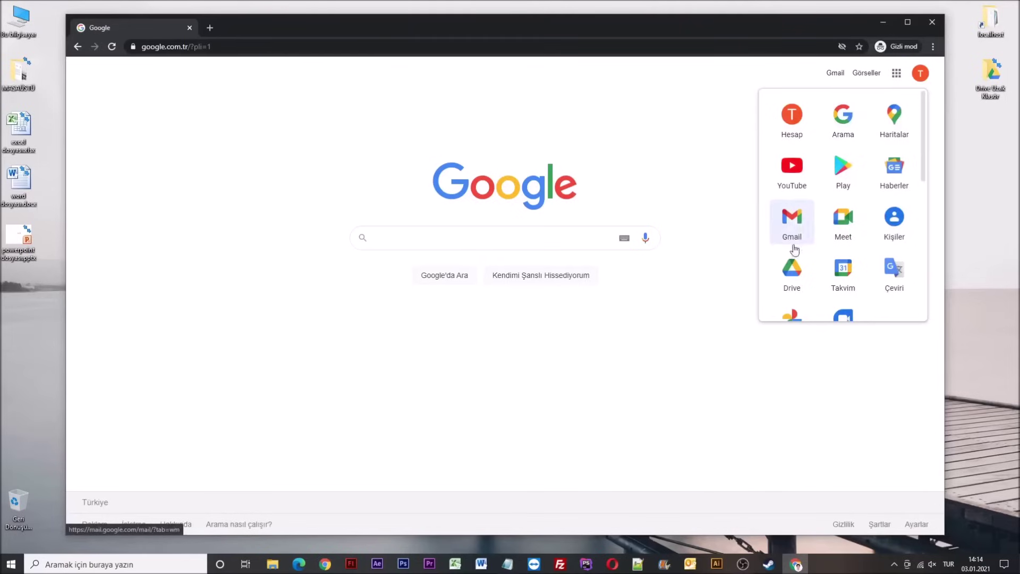
pyautogui.click(789, 292)
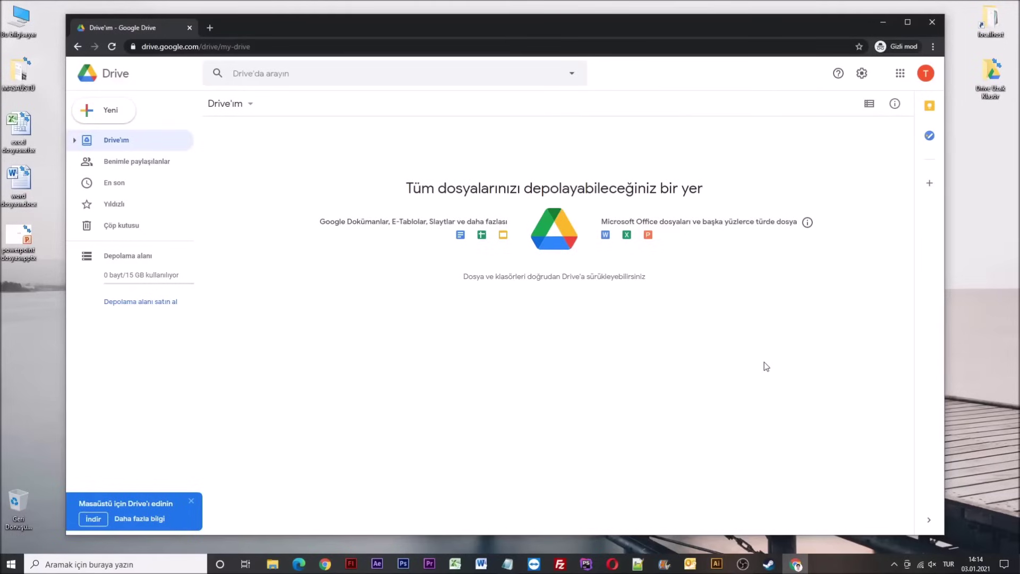
# Create a new folder named 'deneme klasör' in My Drive.
pyautogui.click(105, 114)
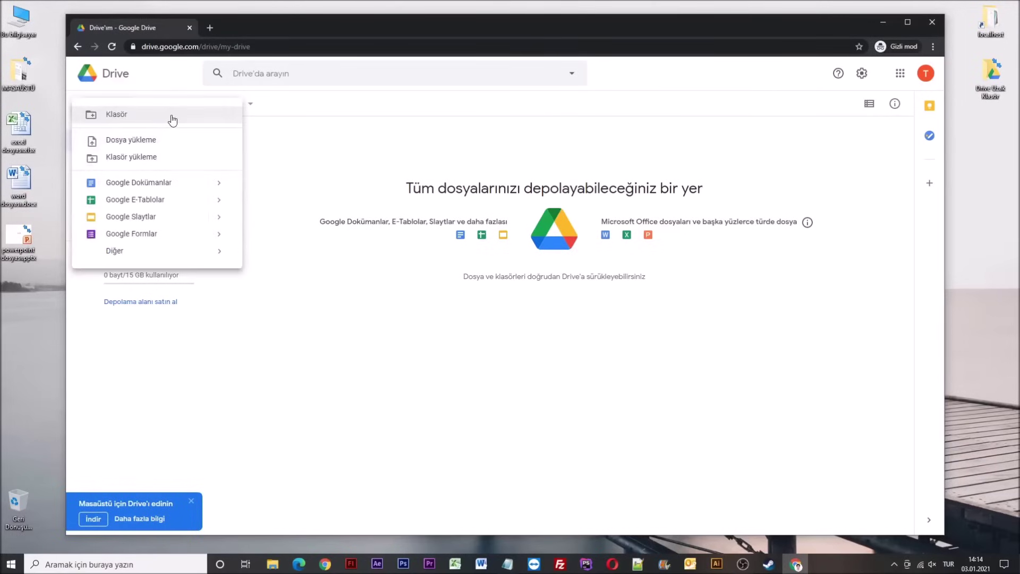
pyautogui.click(128, 115)
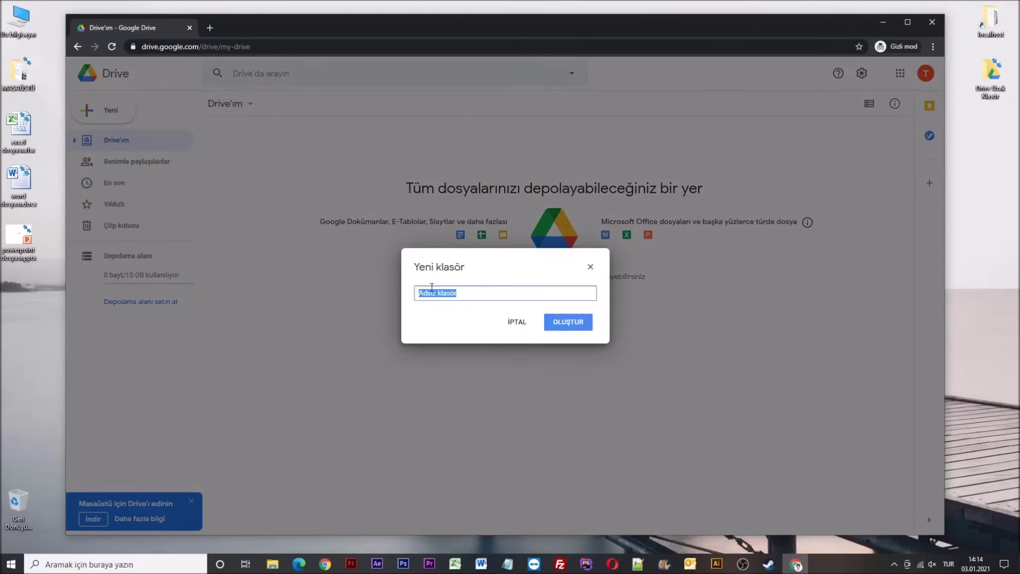
pyautogui.write('deneme klasör')
pyautogui.click(574, 325)
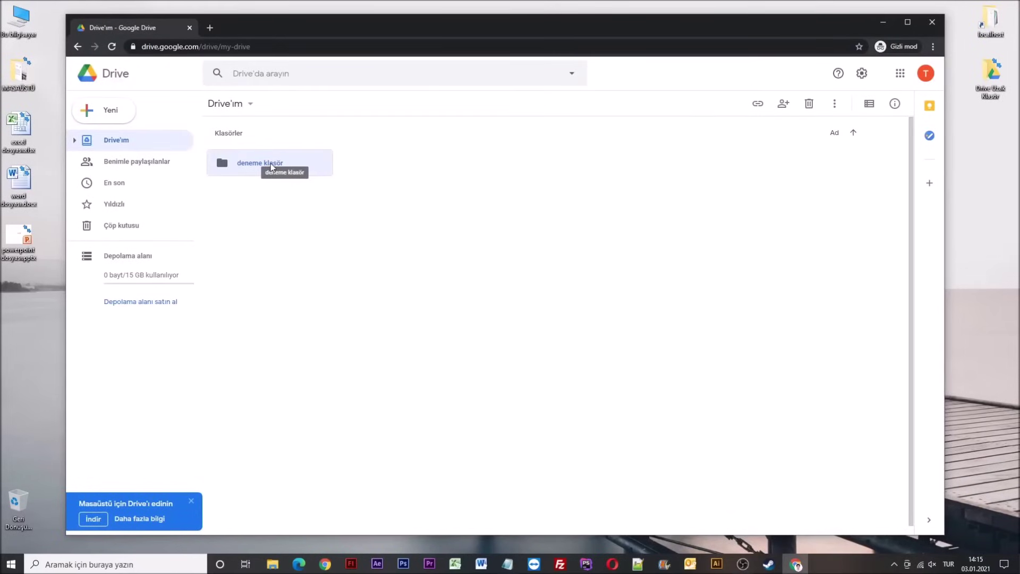
# Inside the 'deneme klasör' folder, create a blank Google Doc.
pyautogui.doubleClick(271, 166)
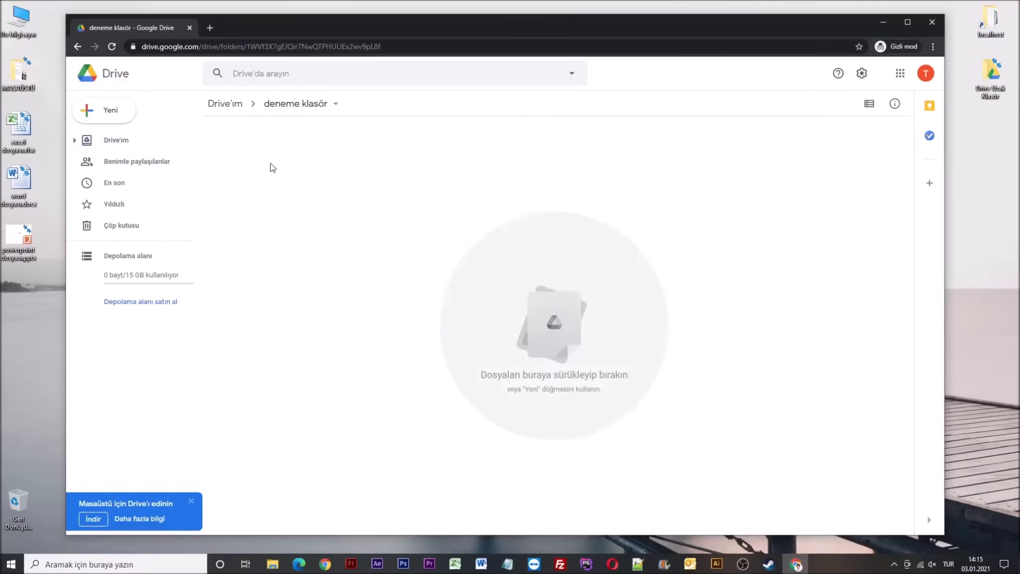
pyautogui.click(101, 115)
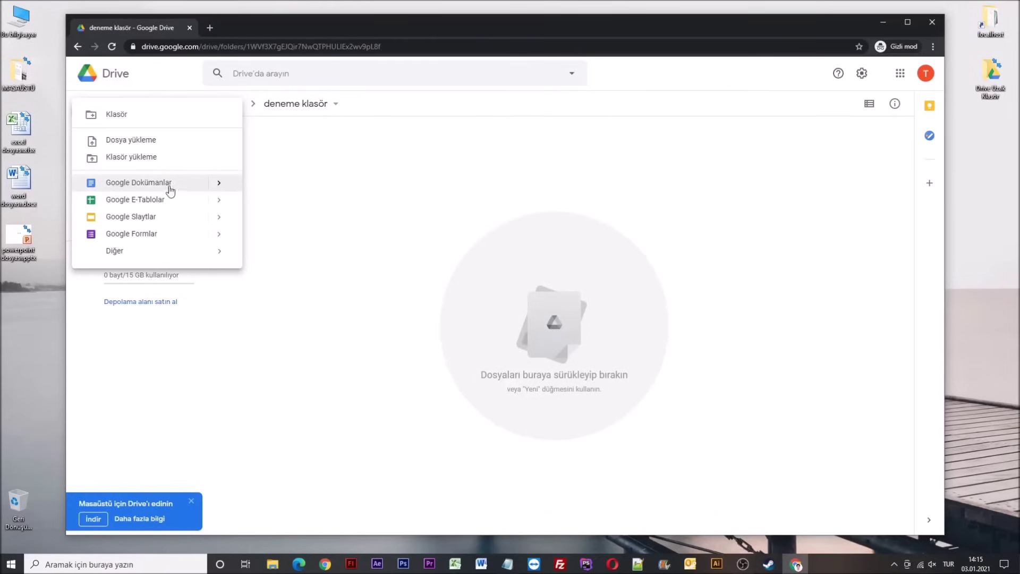
pyautogui.moveTo(151, 183)
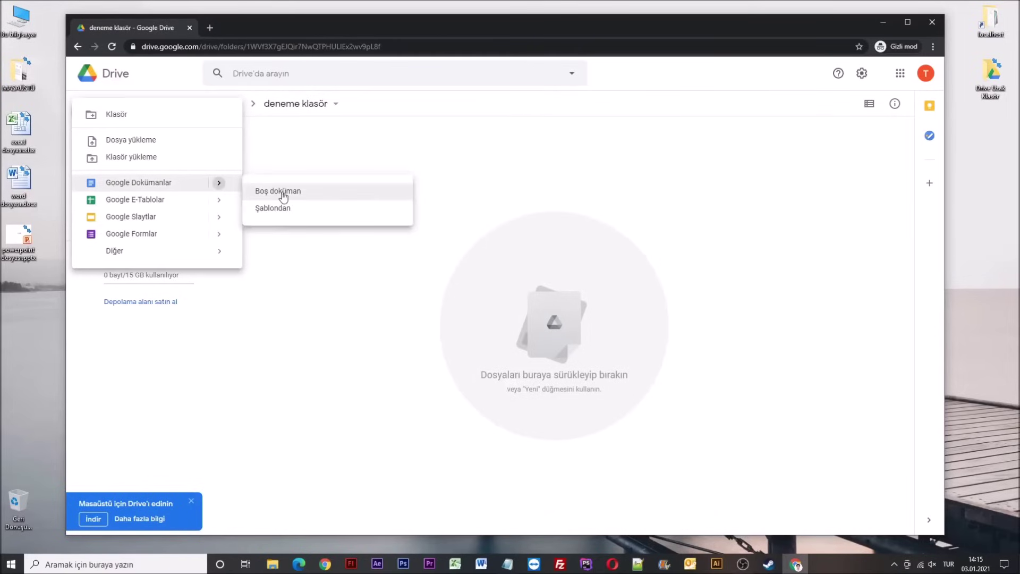
pyautogui.click(283, 192)
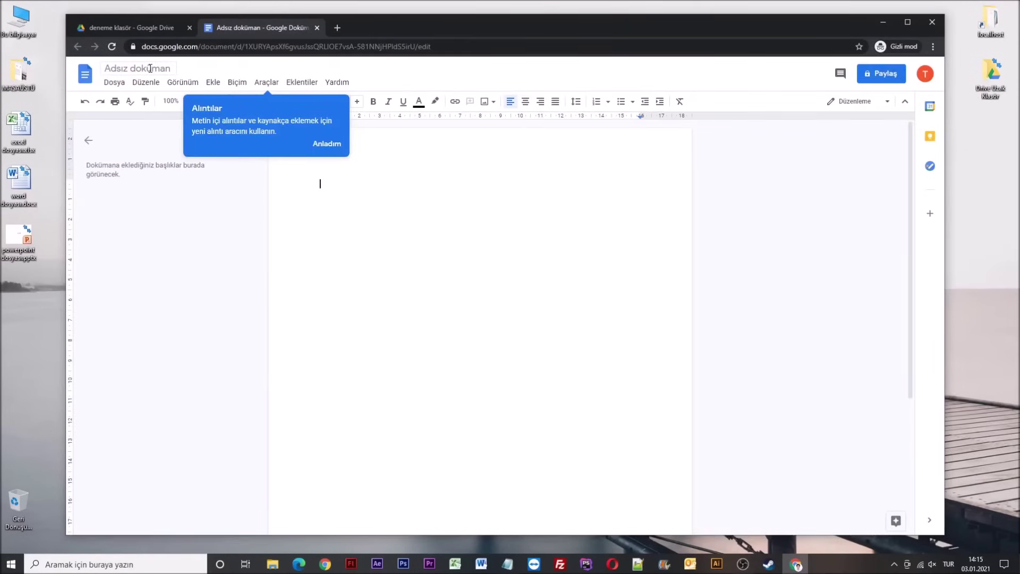
# Title the document 'deneme döküman', write 'deneme 123' in the body, and close it.
pyautogui.click(150, 68)
pyautogui.write('deneme dökü')
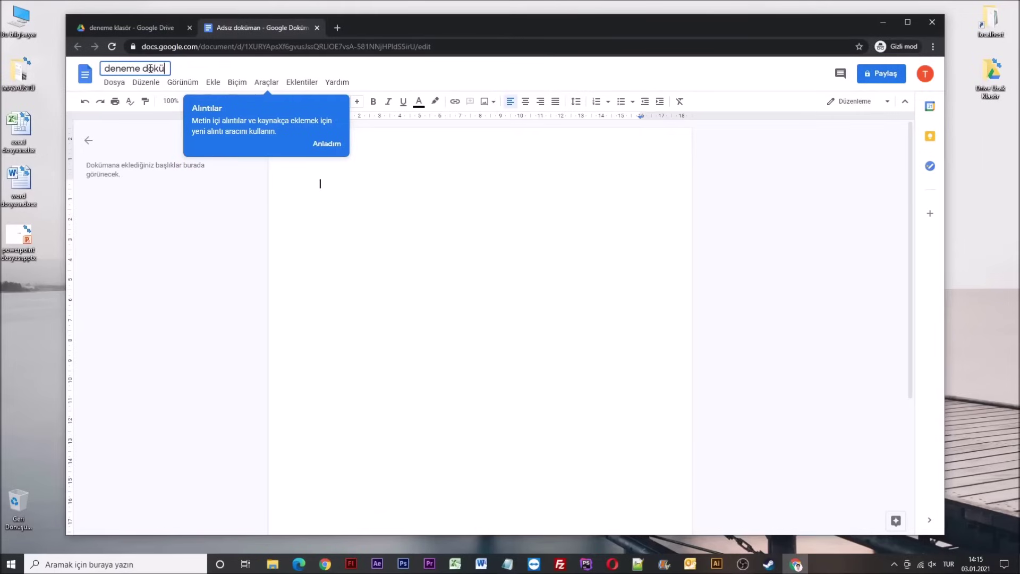
pyautogui.write('man')
pyautogui.press('Return')
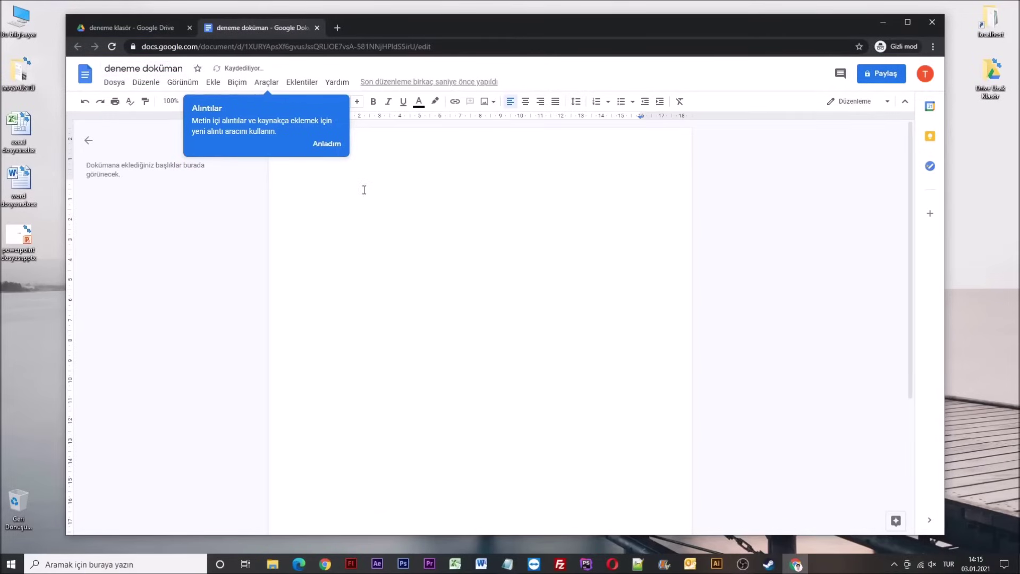
pyautogui.write('deneme 123')
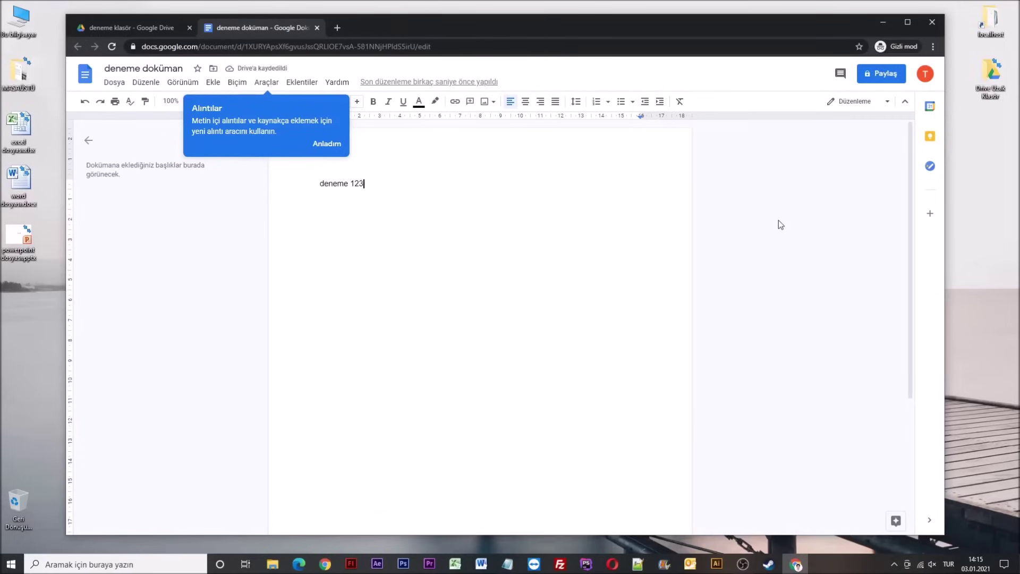
pyautogui.click(326, 143)
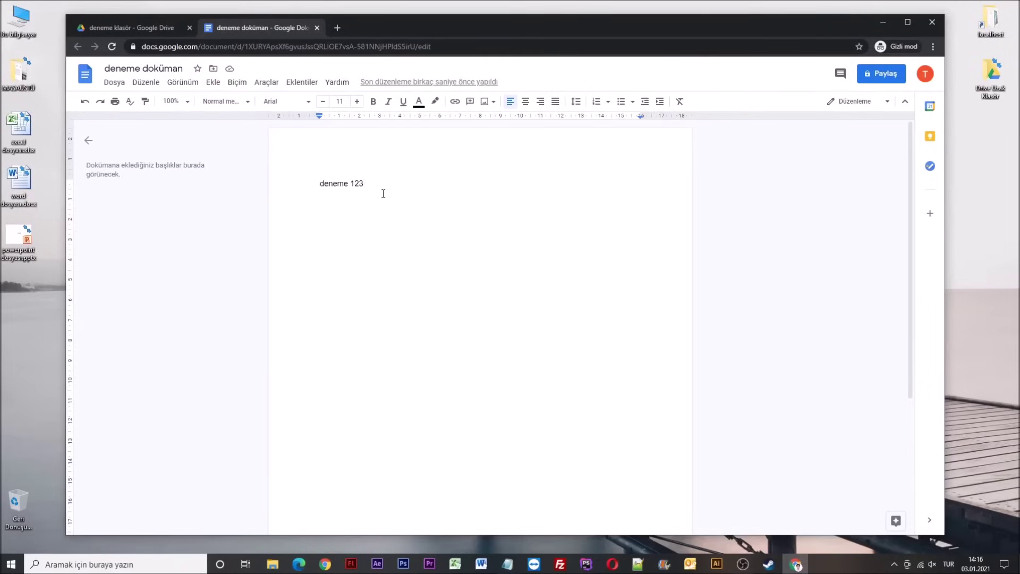
pyautogui.click(317, 28)
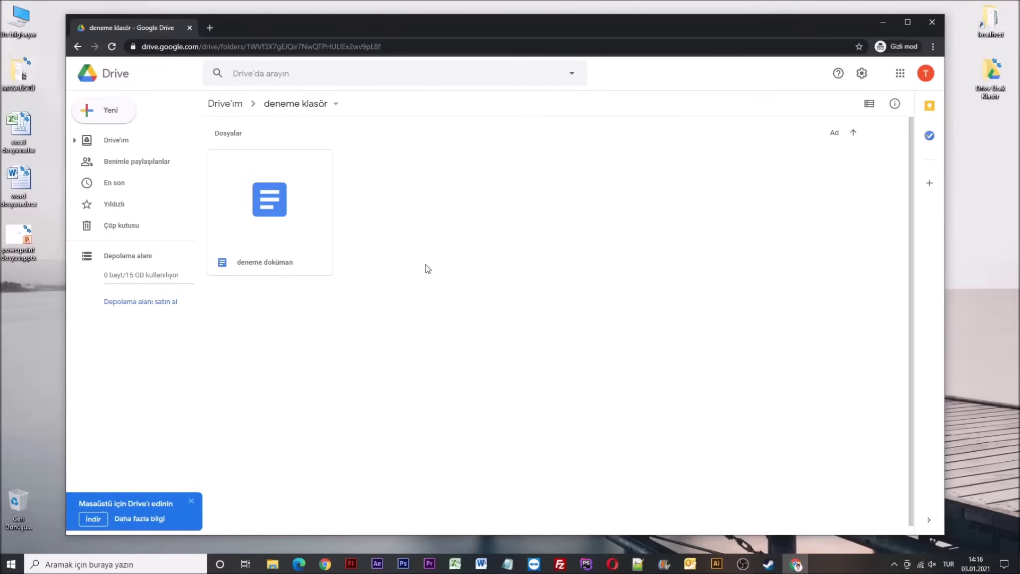
# Create a blank spreadsheet with 1, 2, 3 in cells A1, B1, C1, then close it.
pyautogui.click(112, 112)
pyautogui.moveTo(218, 199)
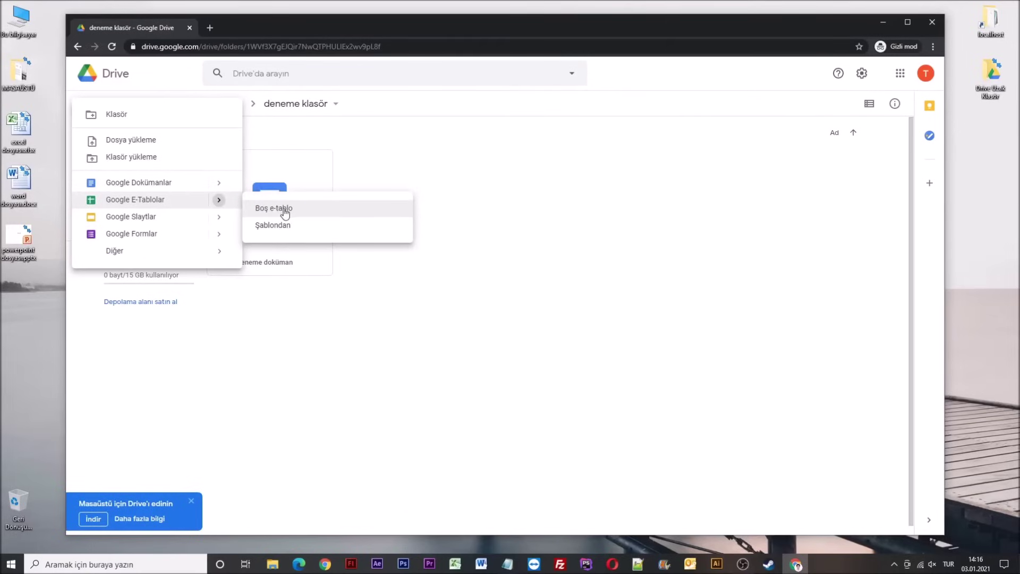
pyautogui.click(285, 212)
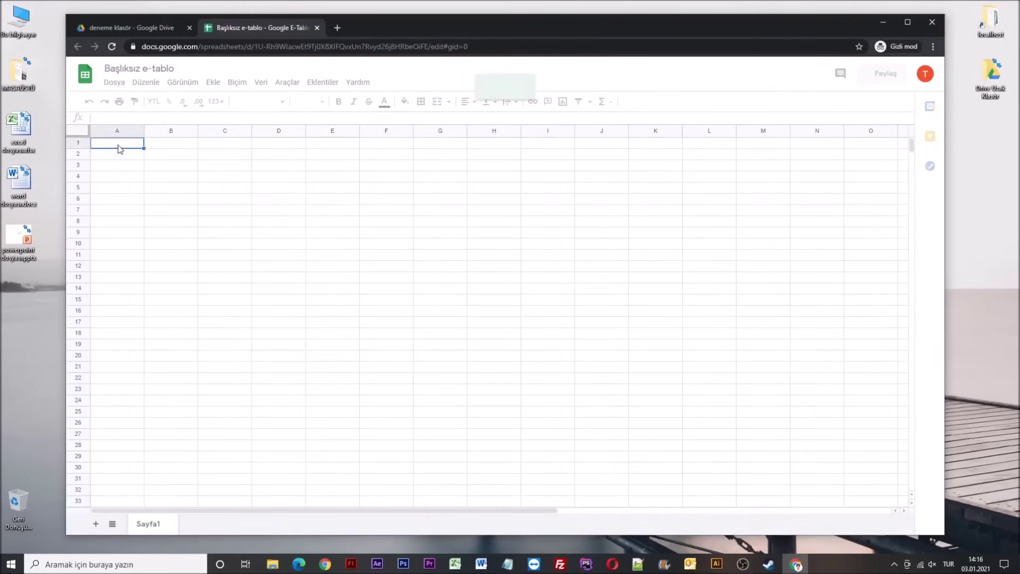
pyautogui.write('1')
pyautogui.click(186, 148)
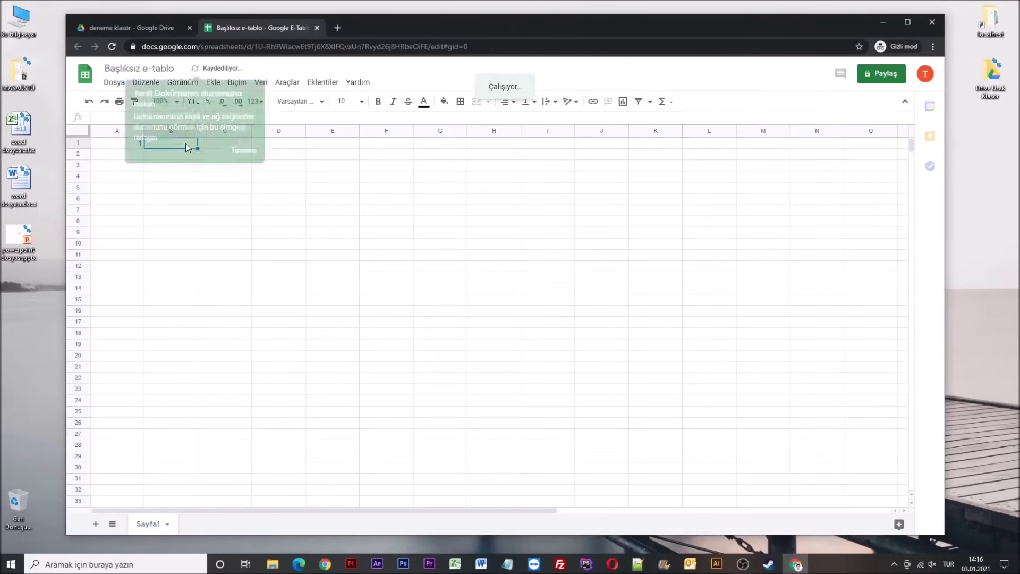
pyautogui.write('2')
pyautogui.click(227, 147)
pyautogui.write('3')
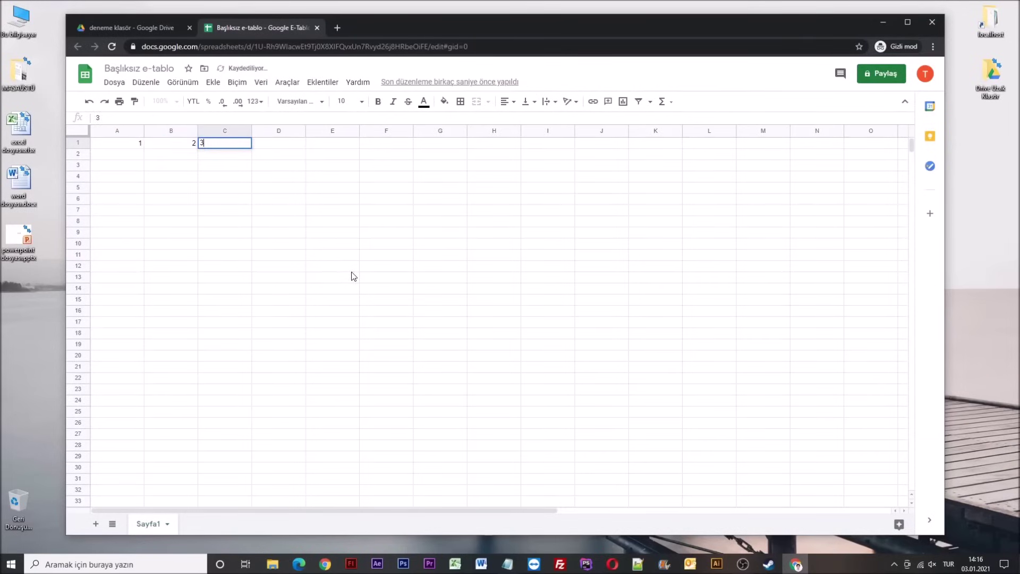
pyautogui.click(349, 270)
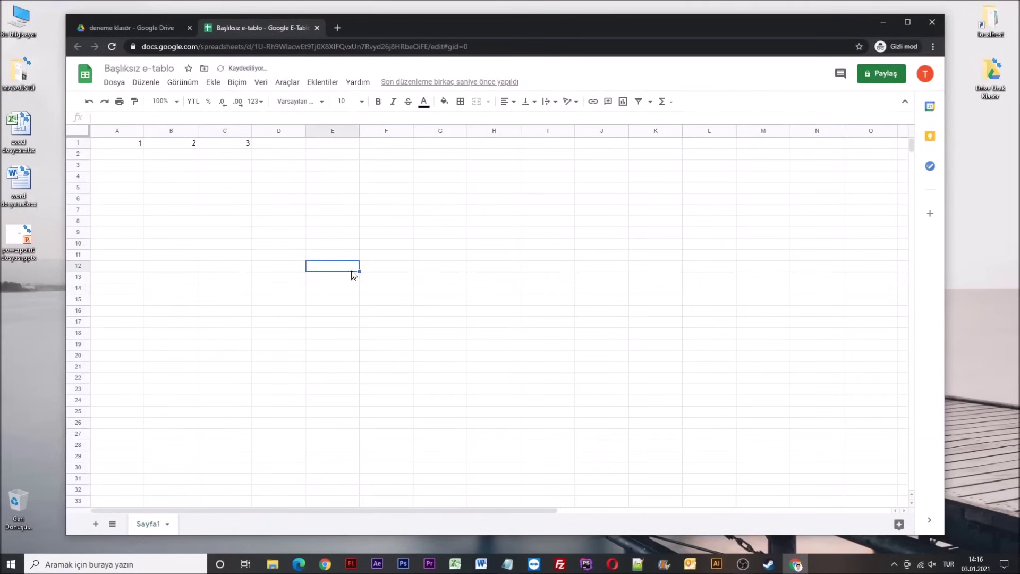
pyautogui.middleClick(288, 27)
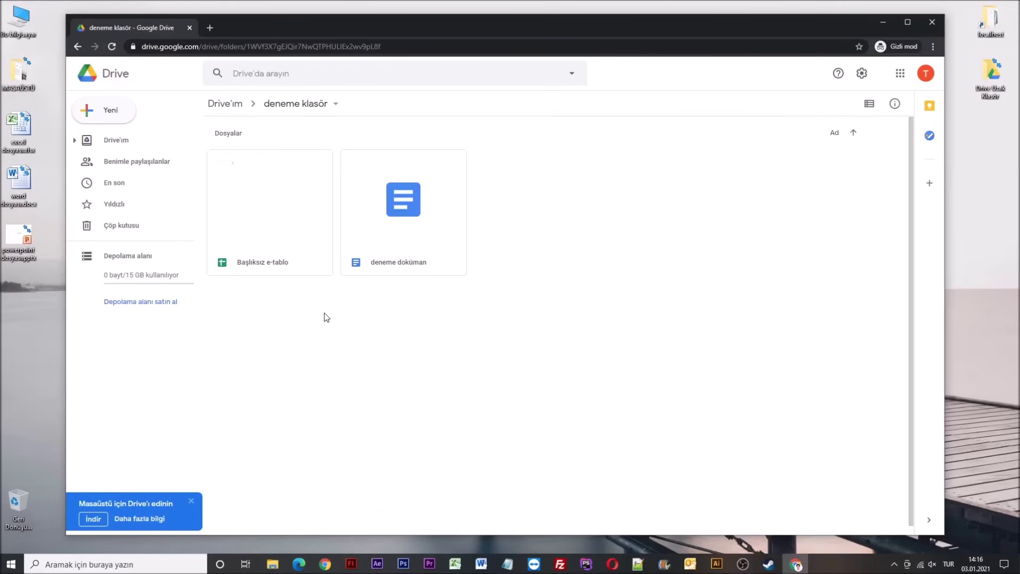
# Create a blank presentation whose title slide reads 'deneme 123'.
pyautogui.click(122, 117)
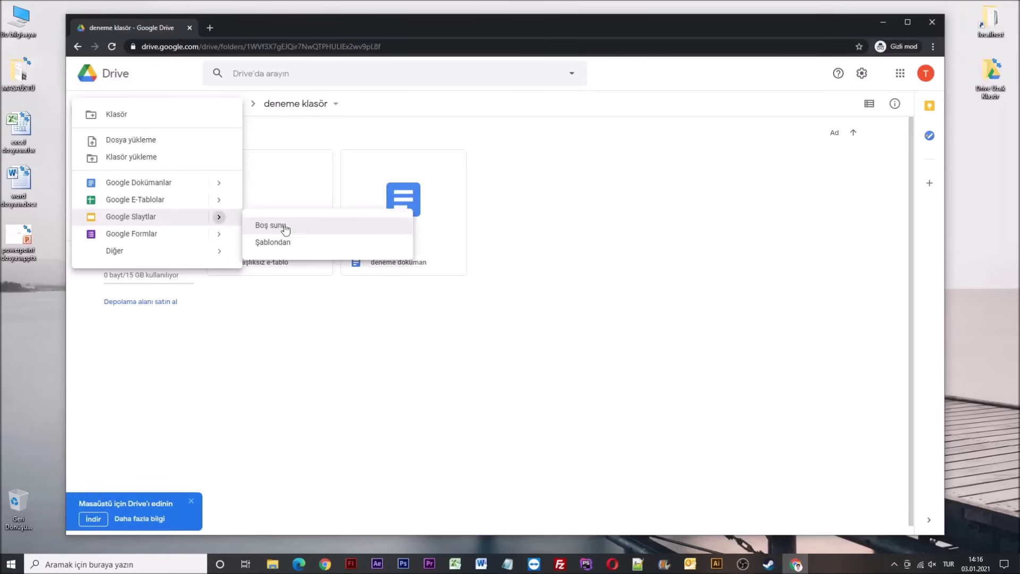
pyautogui.moveTo(152, 217)
pyautogui.click(294, 228)
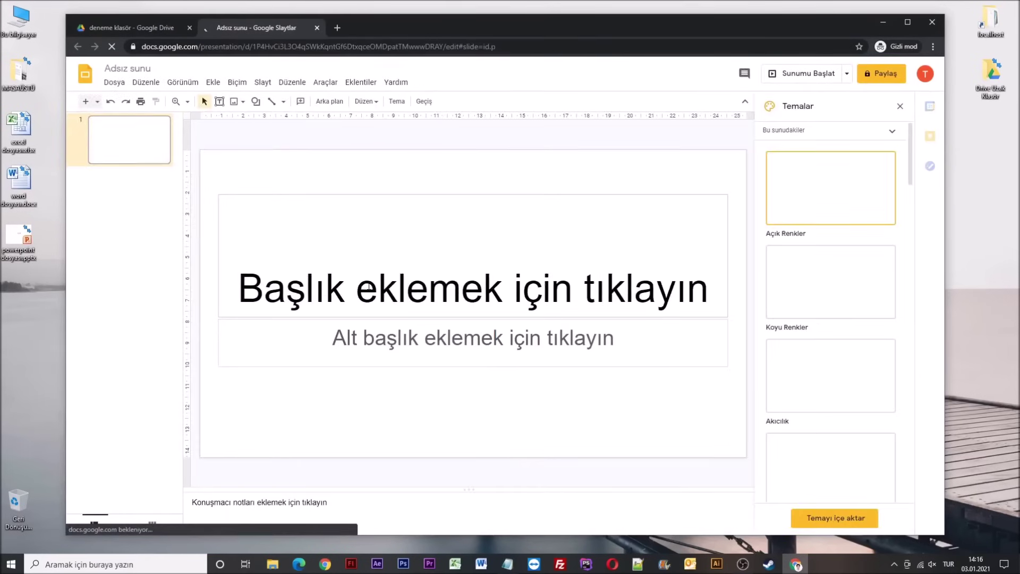
pyautogui.click(373, 285)
pyautogui.write('deneme 123')
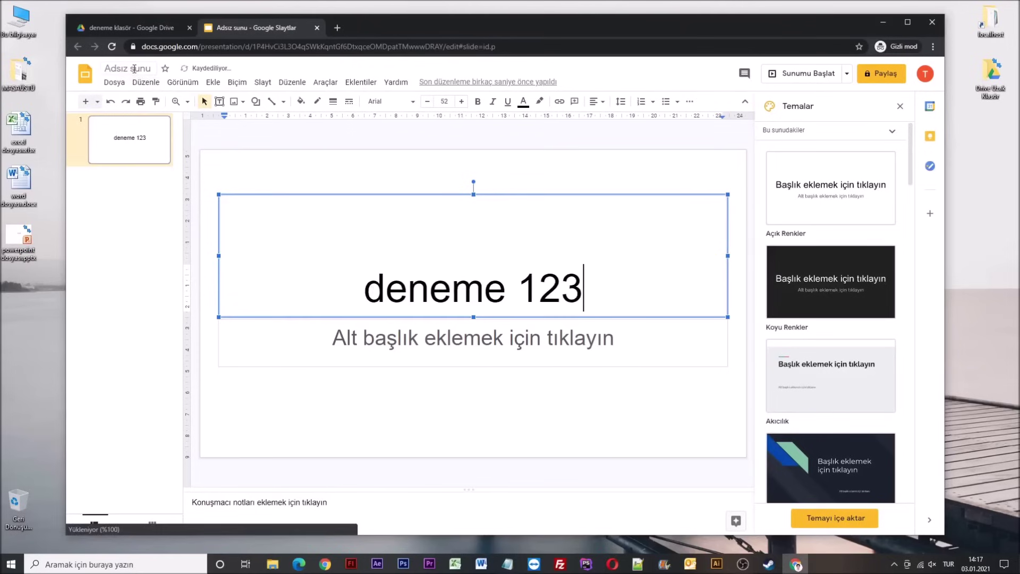
# Rename the presentation 'deneme sunusu' and close it.
pyautogui.click(134, 68)
pyautogui.write('deneme ')
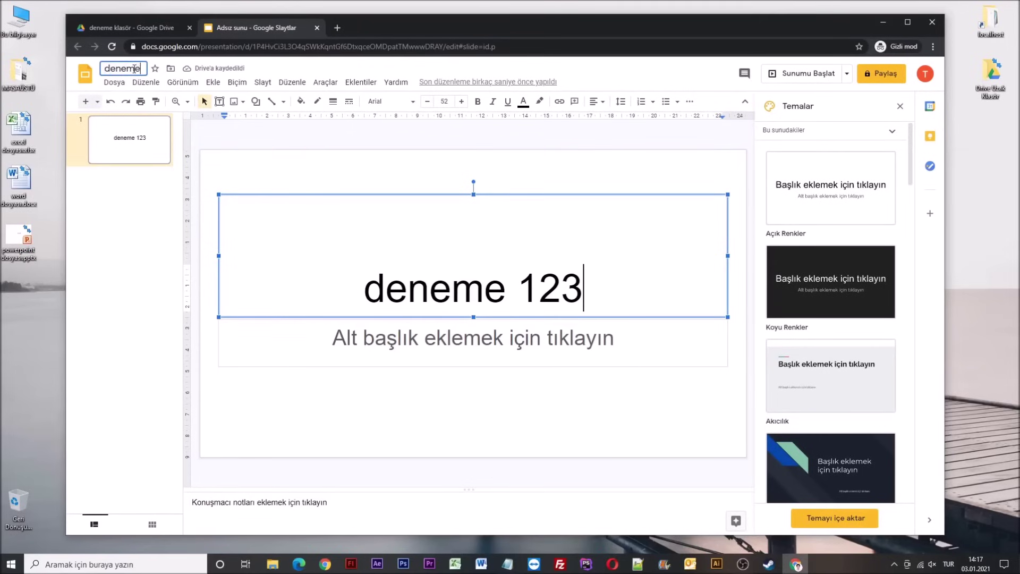
pyautogui.write('sunusu')
pyautogui.press('Return')
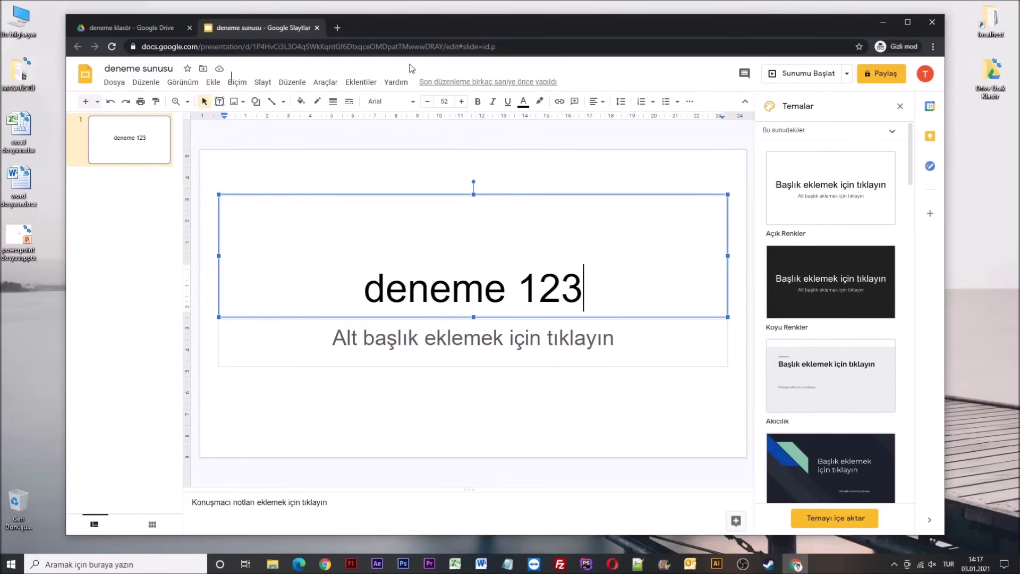
pyautogui.middleClick(262, 28)
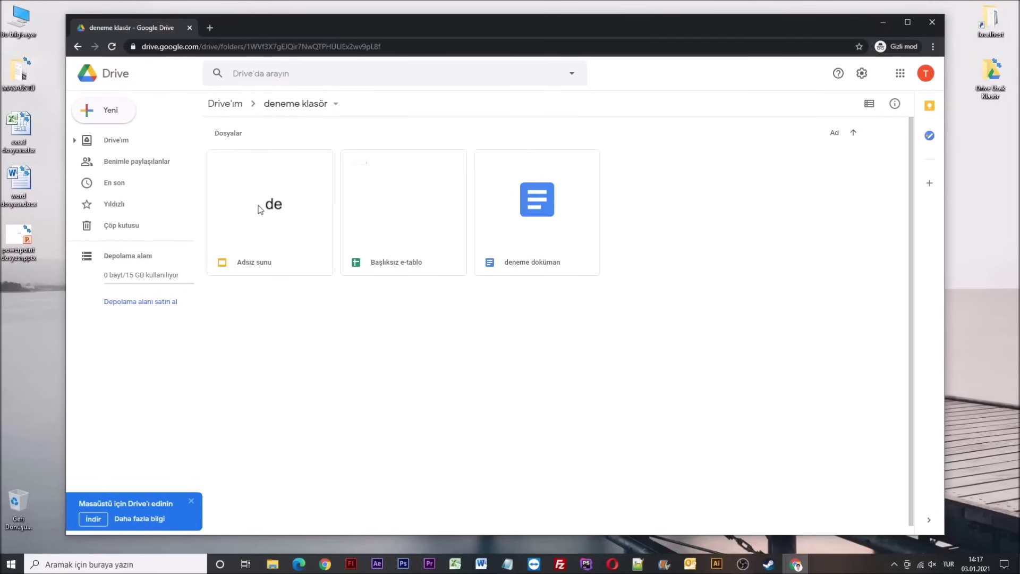
# Create a new form in the folder titled 'deneme form', dismissing the tour prompt.
pyautogui.click(98, 114)
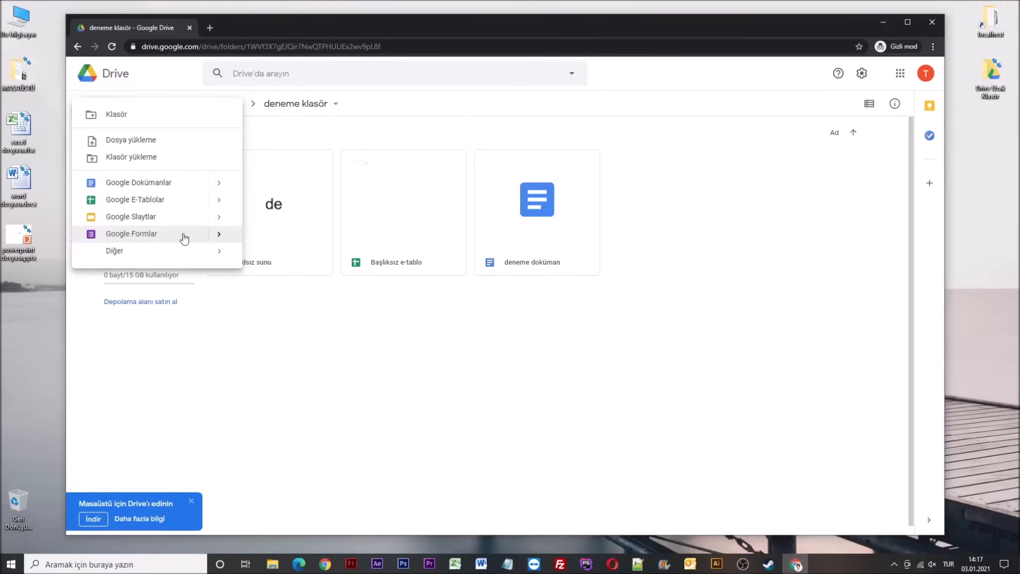
pyautogui.click(184, 236)
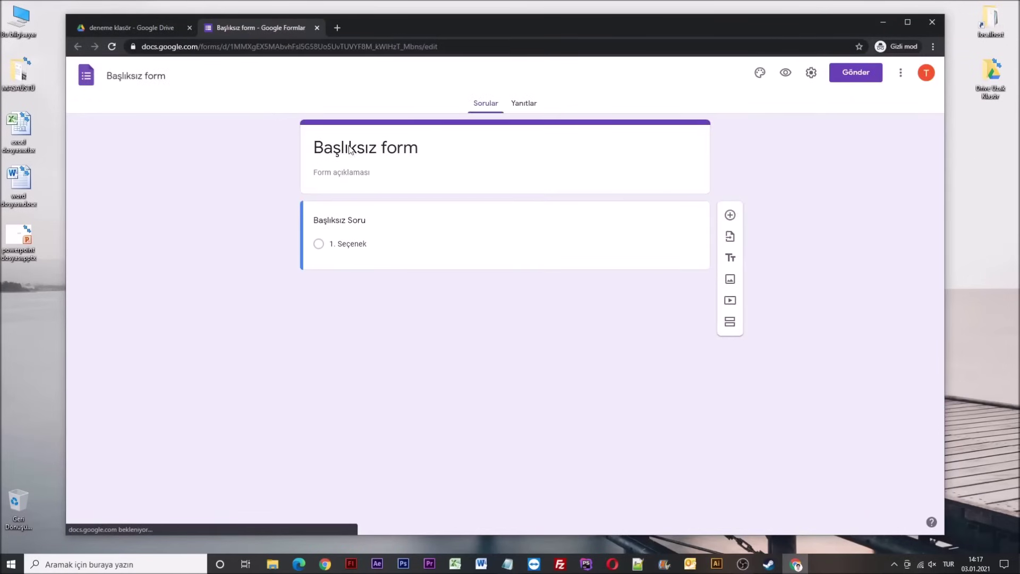
pyautogui.click(372, 152)
pyautogui.write('deneeme')
pyautogui.press('BackSpace')
pyautogui.press('BackSpace')
pyautogui.press('BackSpace')
pyautogui.write('me form')
pyautogui.click(347, 295)
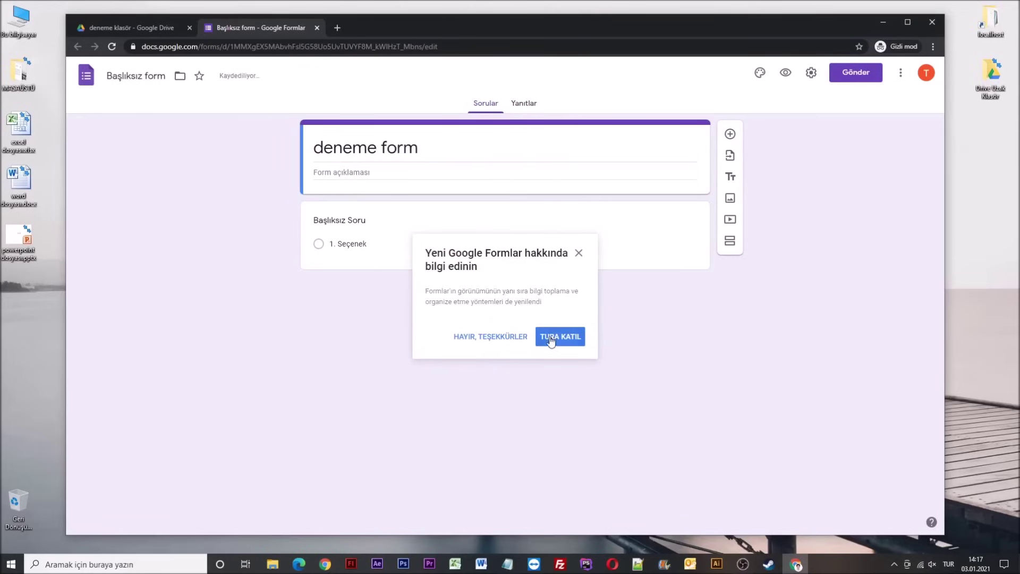
pyautogui.click(578, 253)
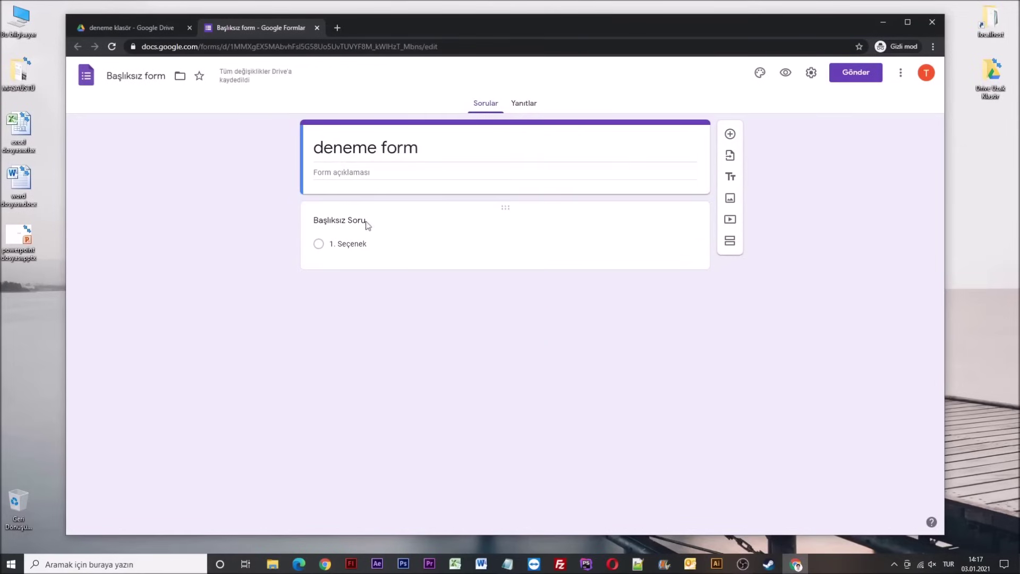
# Add question 'deneme soru 1' with options 'seçenek 1' and 'seçenek 2', then close the form.
pyautogui.click(349, 222)
pyautogui.write('deneme soru 1')
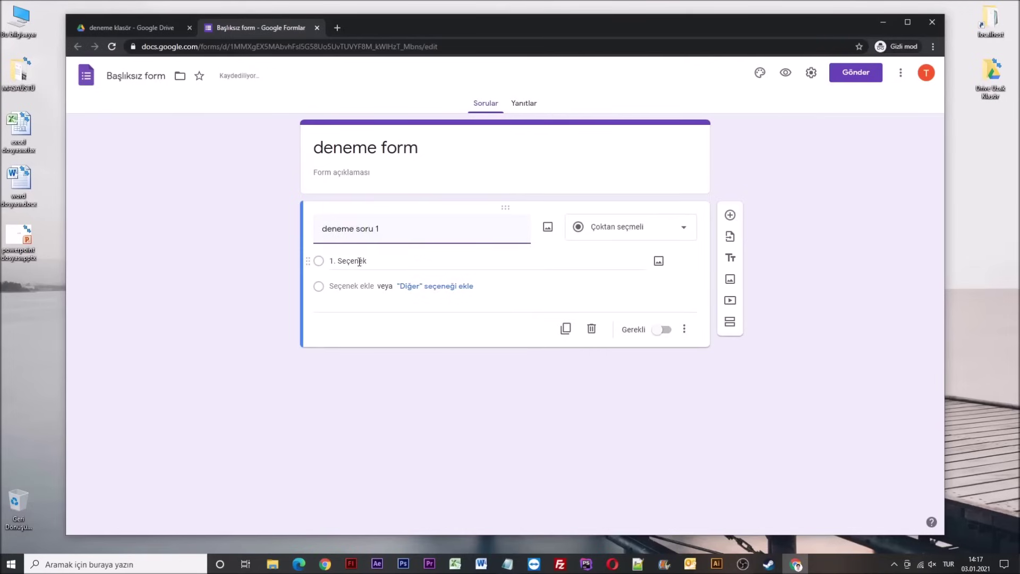
pyautogui.click(360, 262)
pyautogui.write('seçenek 1')
pyautogui.click(338, 287)
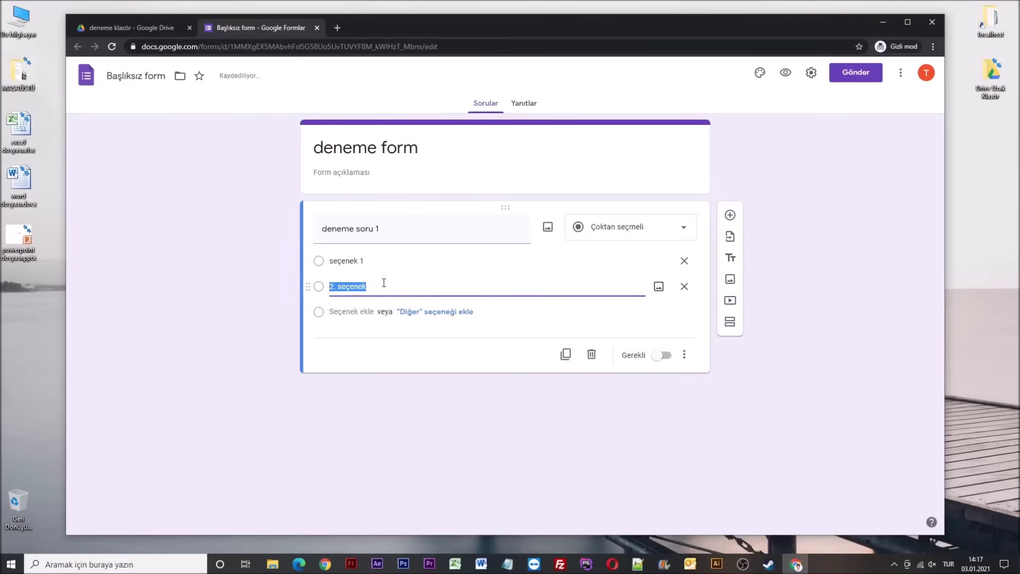
pyautogui.write('seçenek 2')
pyautogui.click(476, 408)
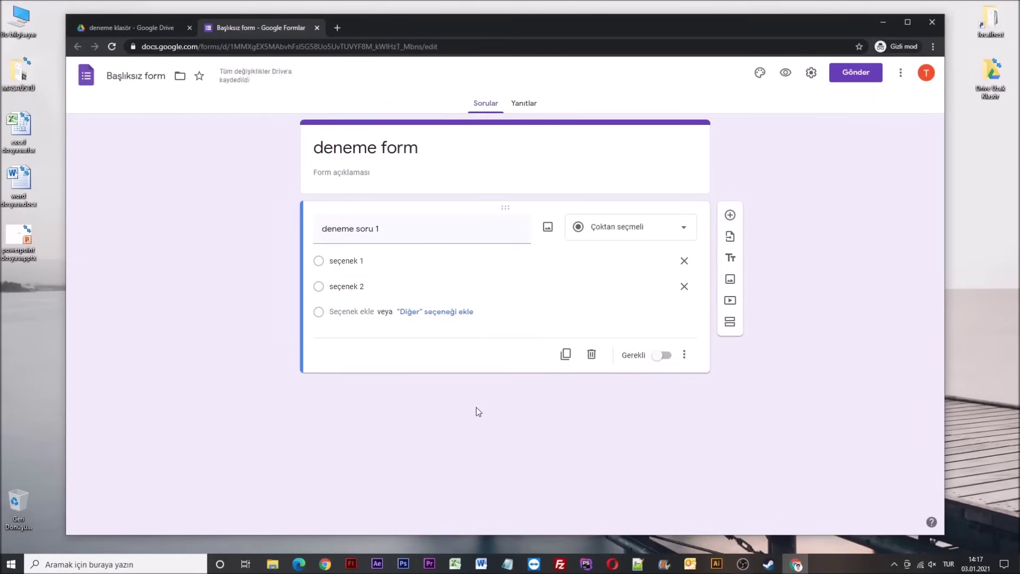
pyautogui.middleClick(261, 32)
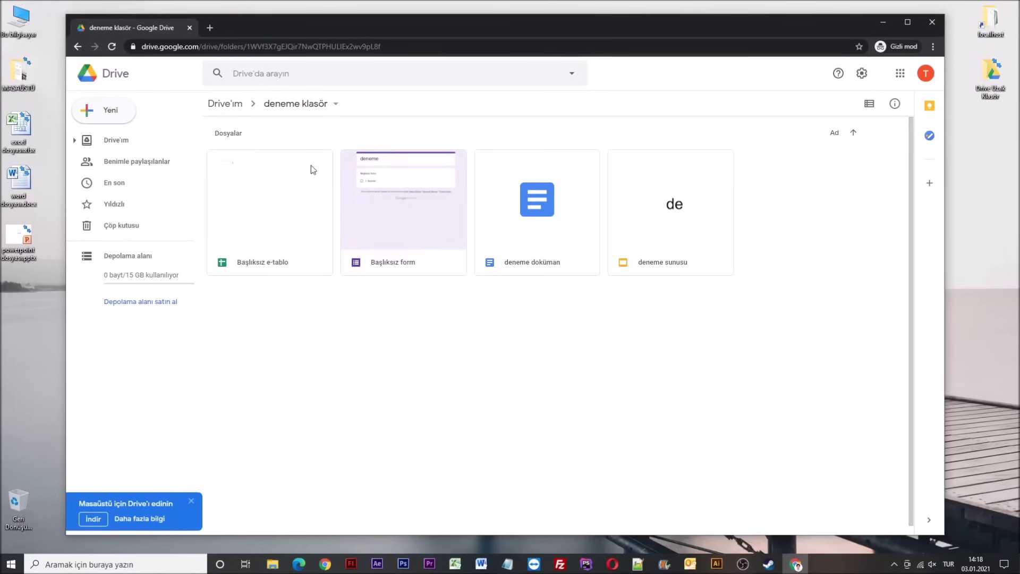
# Create a folder named 'bilgisayar' in My Drive.
pyautogui.click(225, 103)
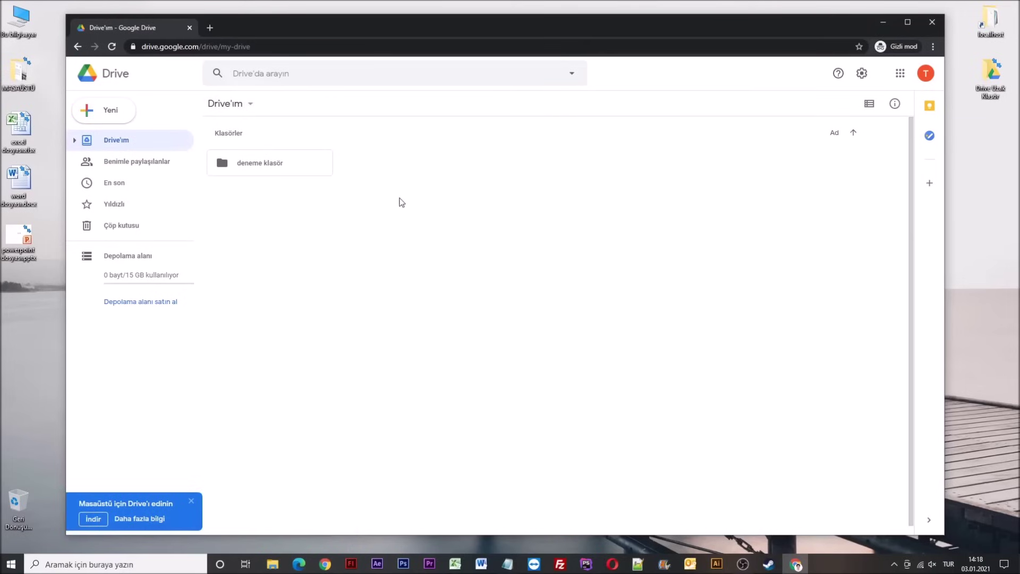
pyautogui.click(110, 112)
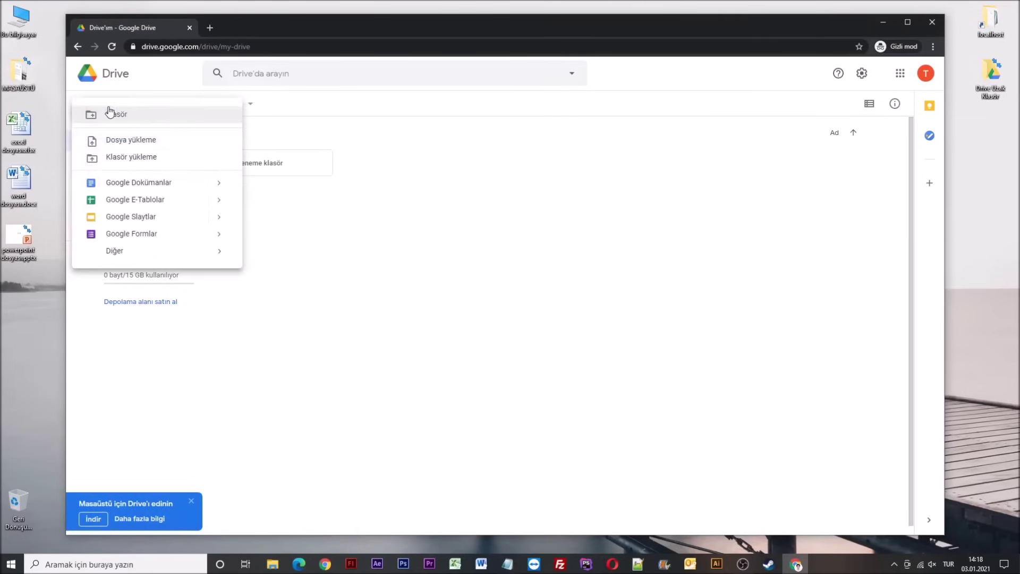
pyautogui.click(140, 118)
pyautogui.write('bilgisayar')
pyautogui.click(578, 324)
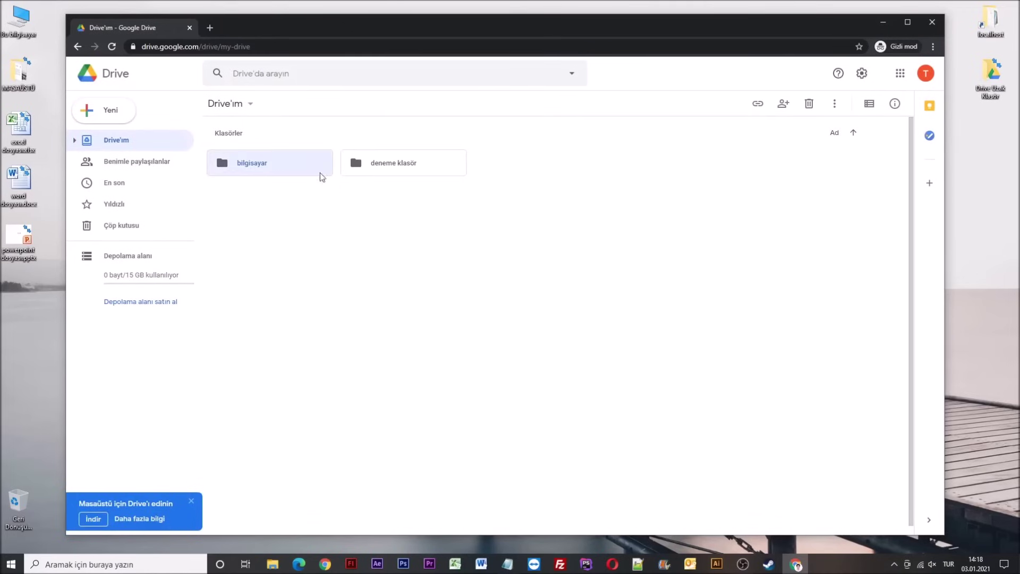
# Upload the three Office files into 'bilgisayar' and open excel dosyası.xlsx in Sheets.
pyautogui.doubleClick(289, 163)
pyautogui.moveTo(16, 311)
pyautogui.mouseDown()
pyautogui.moveTo(26, 278)
pyautogui.moveTo(22, 112)
pyautogui.moveTo(226, 157)
pyautogui.moveTo(540, 254)
pyautogui.mouseUp()
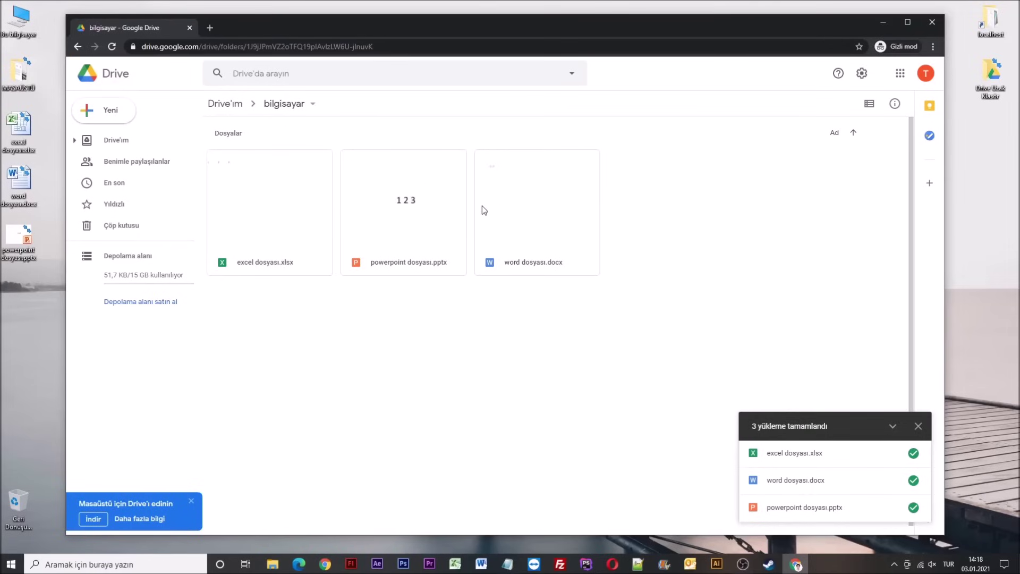
pyautogui.doubleClick(301, 212)
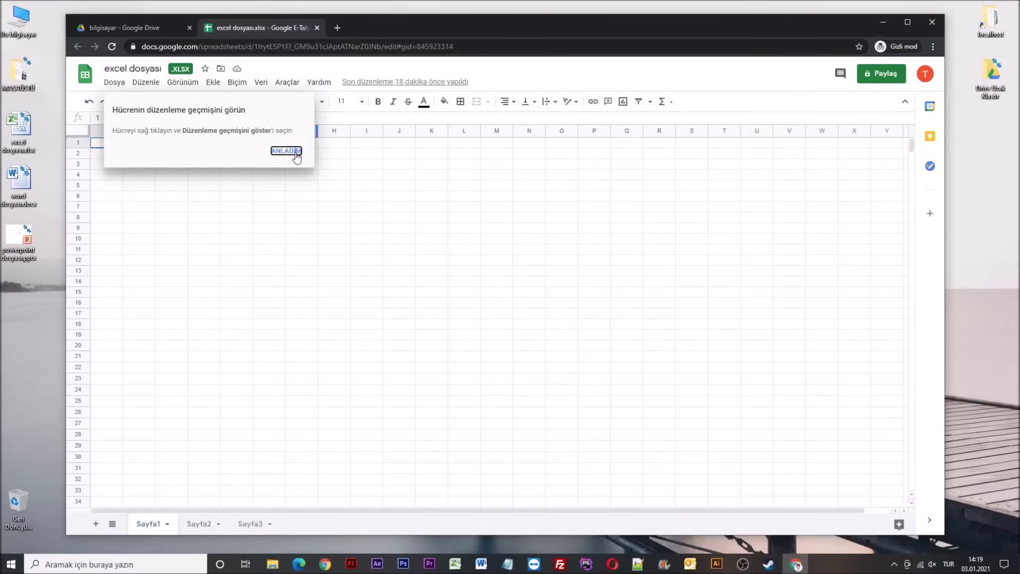
pyautogui.click(286, 151)
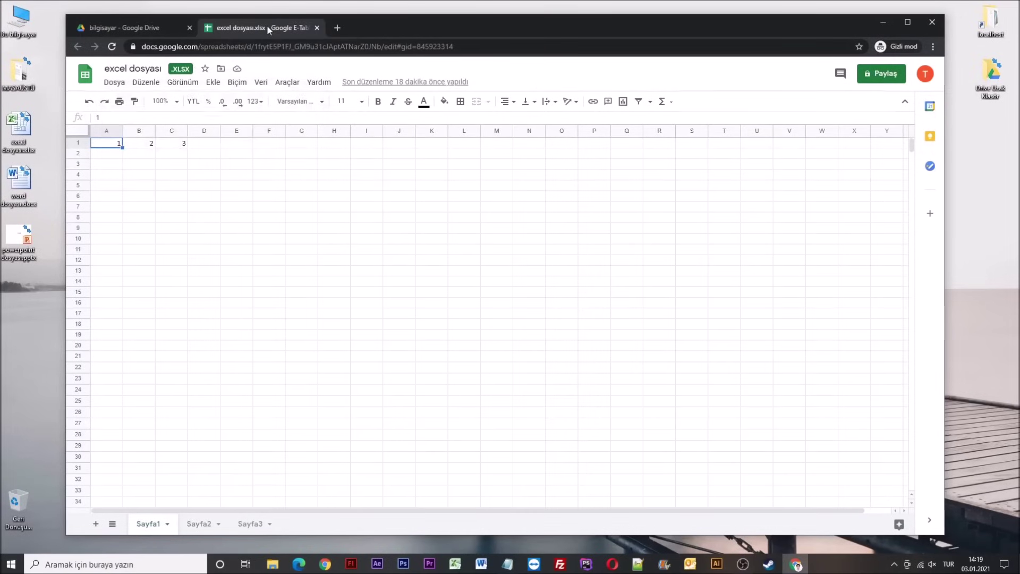
pyautogui.middleClick(267, 24)
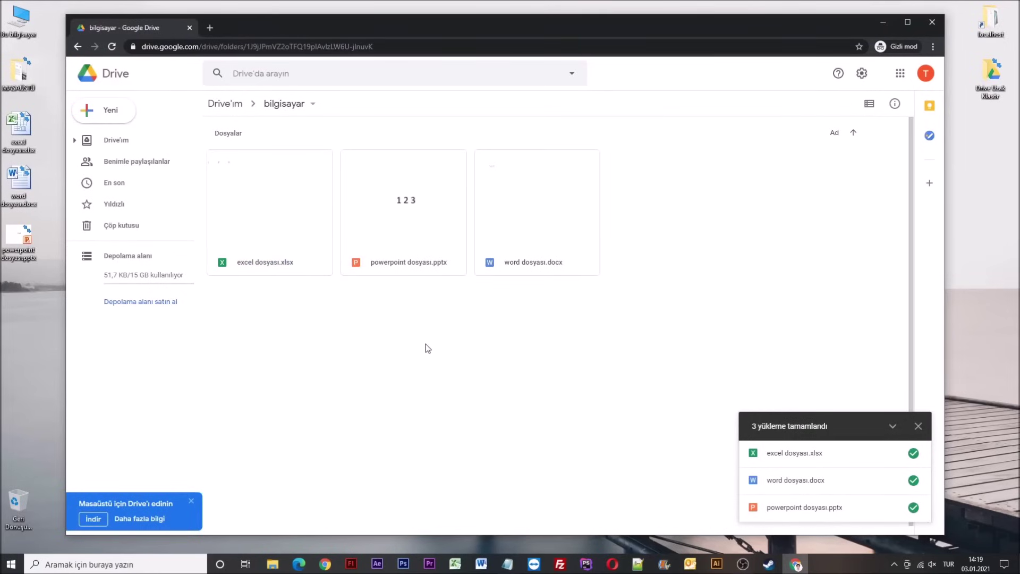